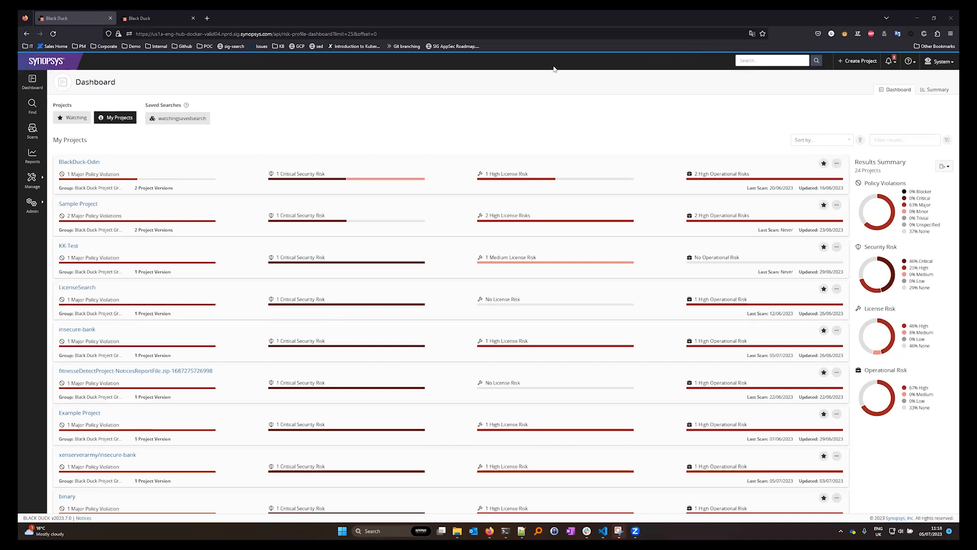
View the components not found in the BOM import log of the xenserverarmy/insecure-bank/master bdio scan, and list the mapped project version's unmatched components
click(43, 141)
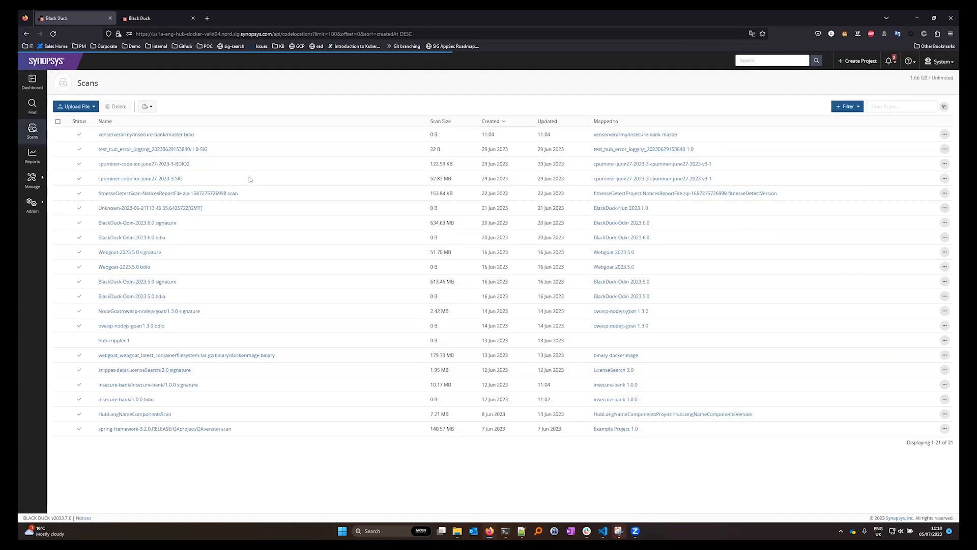
click(174, 135)
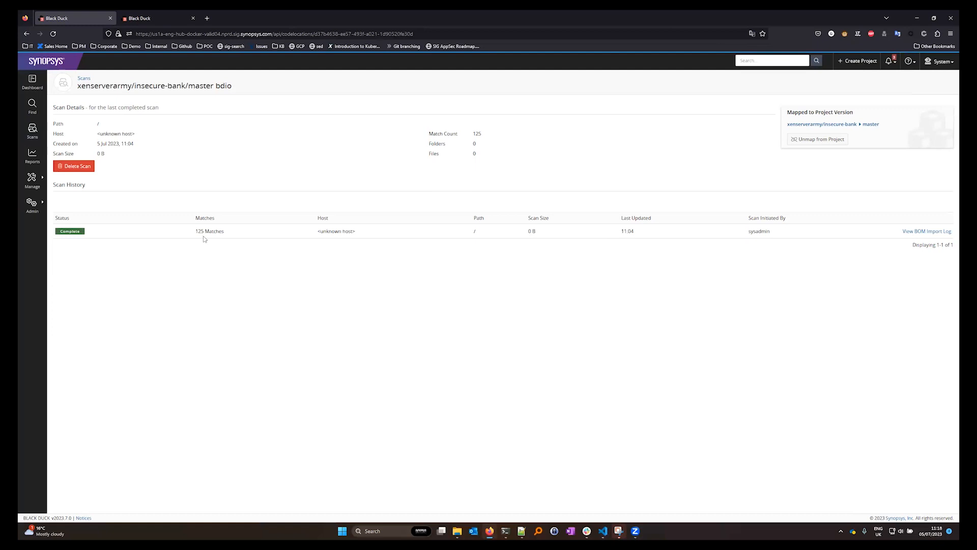
click(916, 231)
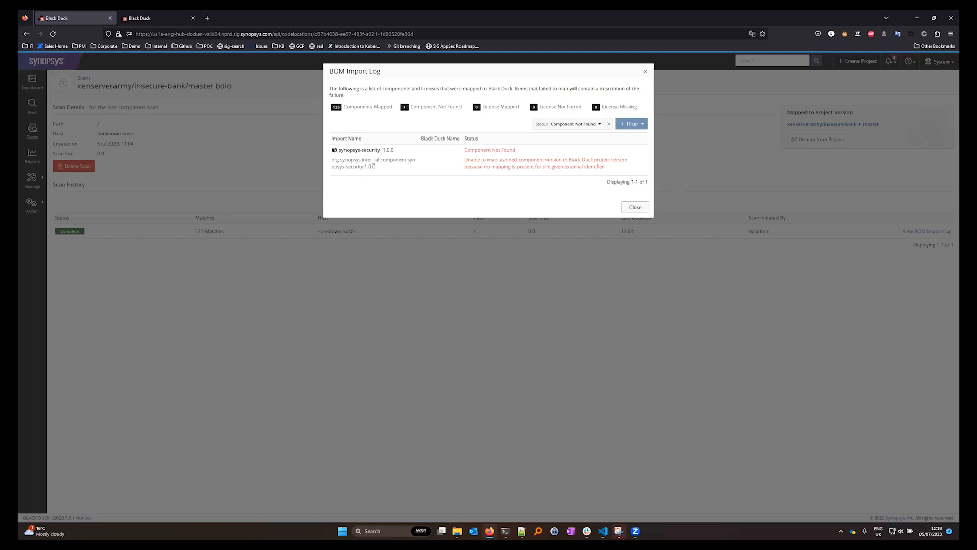
click(626, 207)
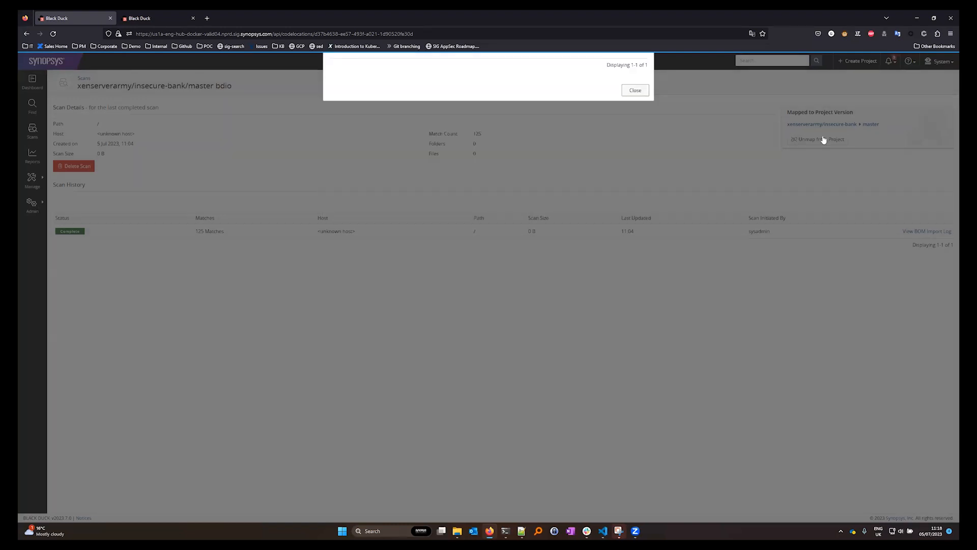
click(834, 128)
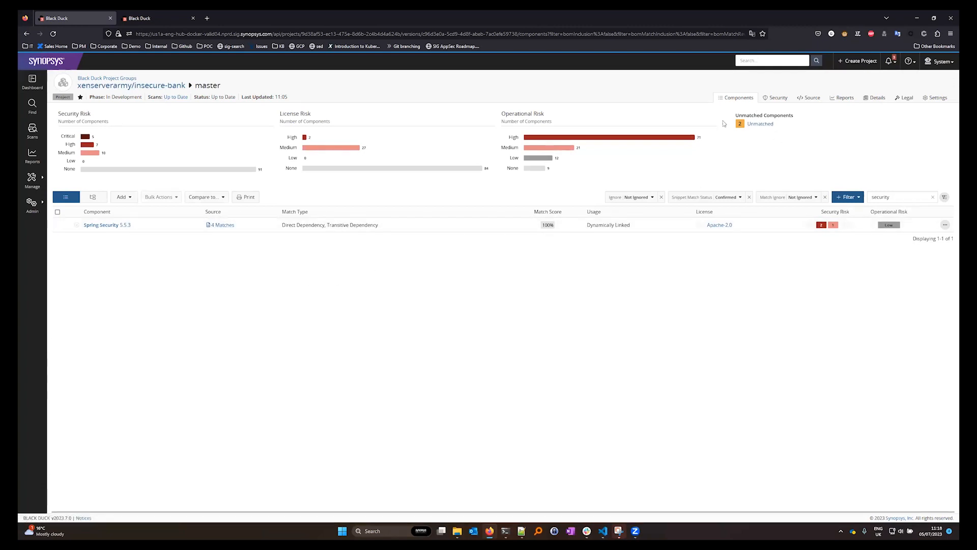
click(761, 125)
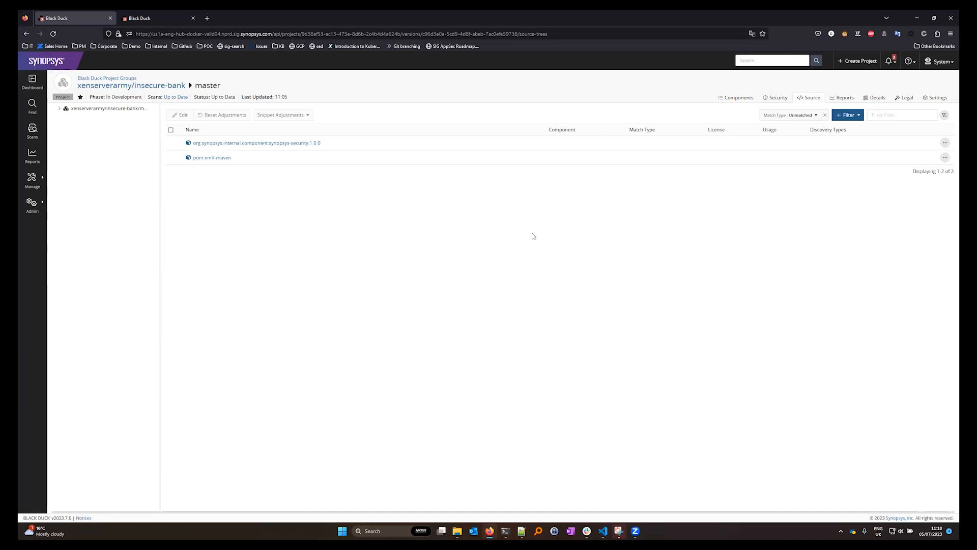
In the second Black Duck session, open the unmatched origins and start mapping the maven origin org.synopsys.internal.component:synopsys-security:1.0.0
click(145, 19)
mouse_move(32, 179)
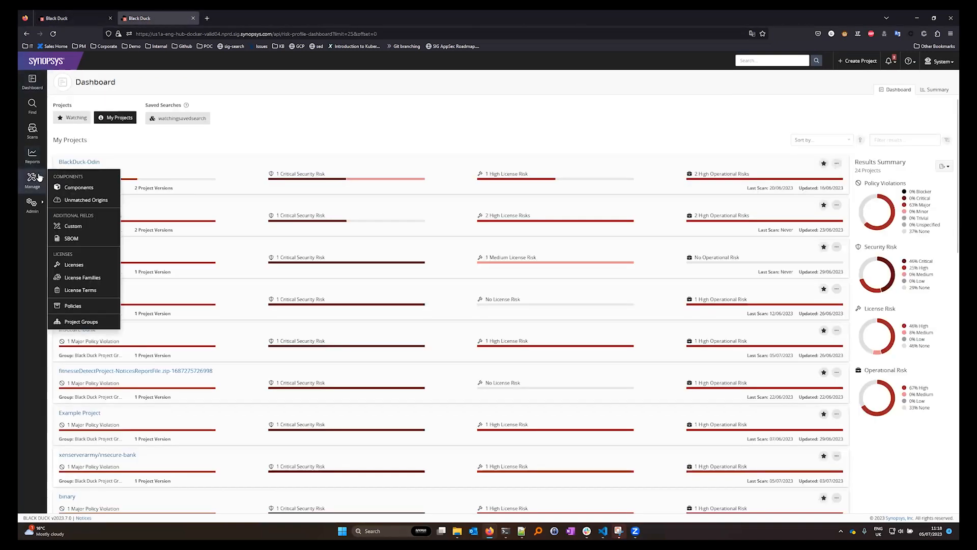
click(84, 203)
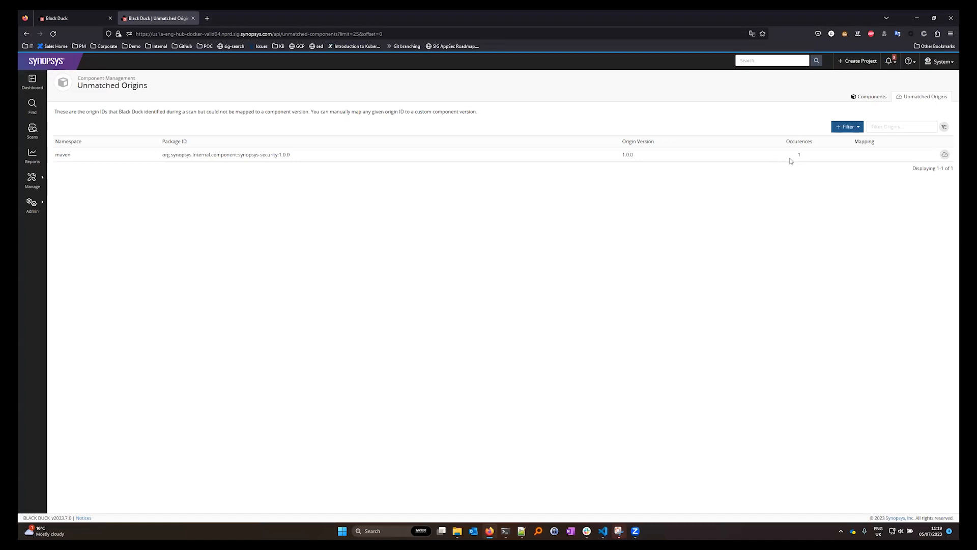
click(945, 156)
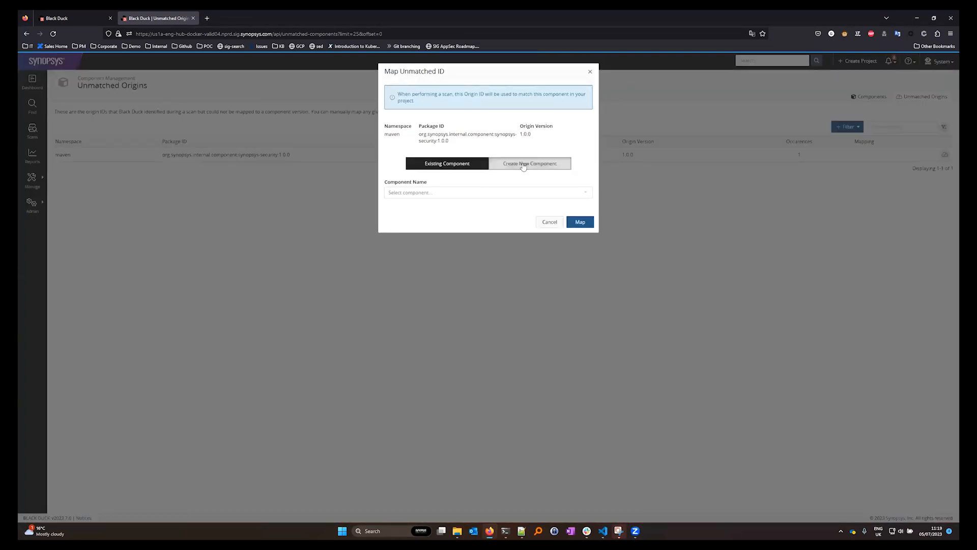
Map the origin to a new component named Synopsys Security, version 1.0.0, with the [template] Basic Proprietary Commercial License
click(524, 165)
click(489, 191)
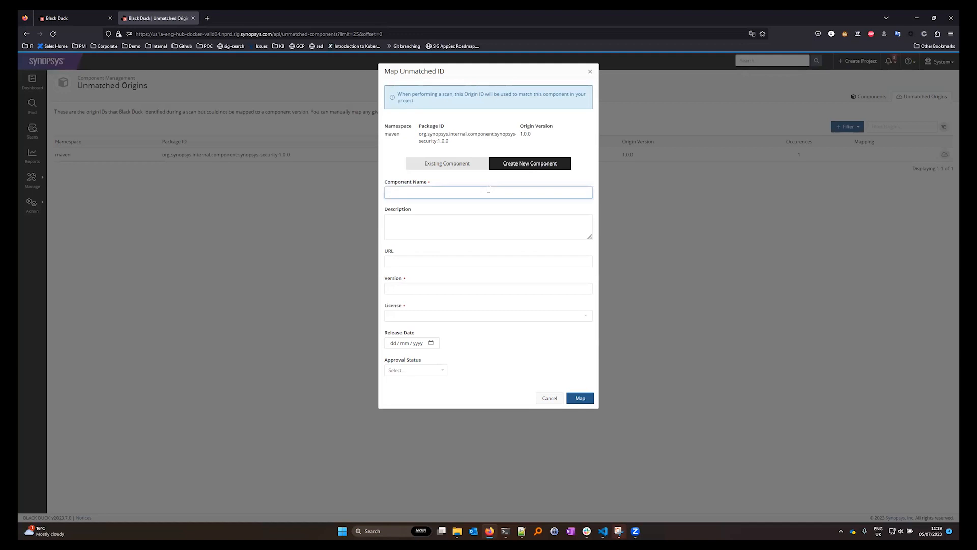
text(Synopsys Security)
click(458, 287)
text(1.0.0)
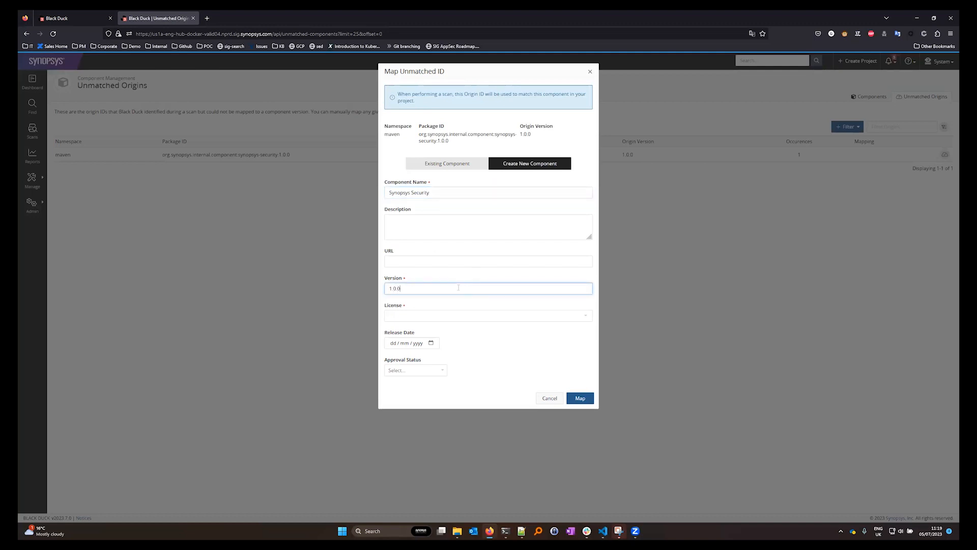
click(439, 316)
text(basic)
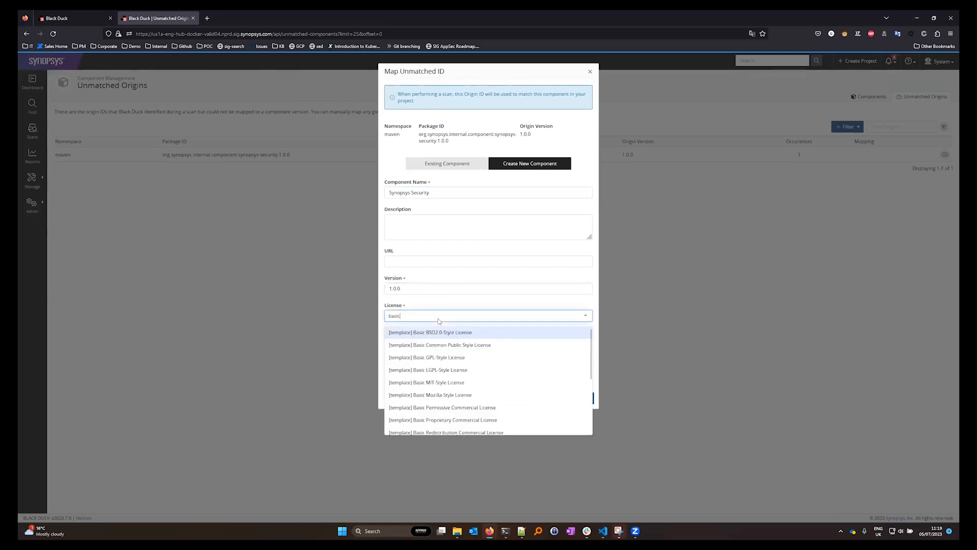
click(475, 421)
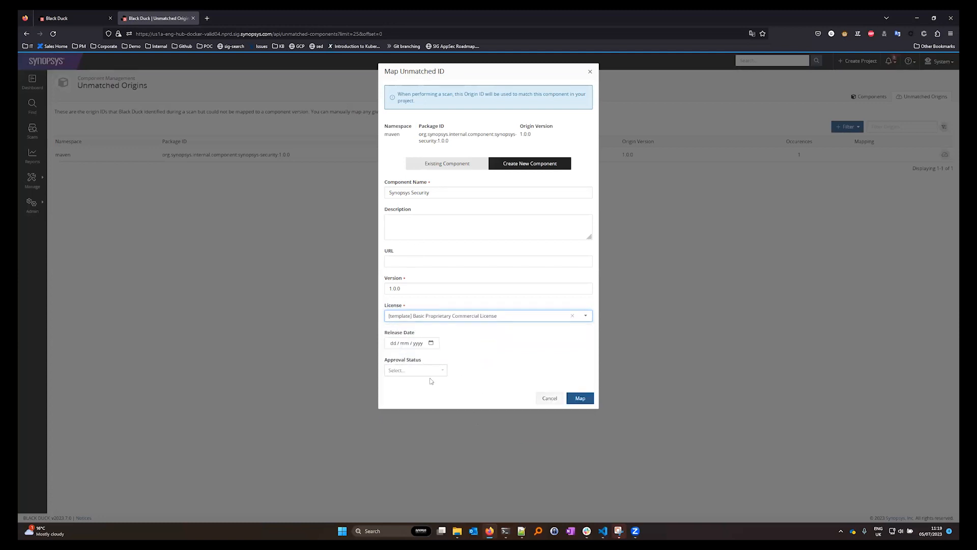
click(580, 399)
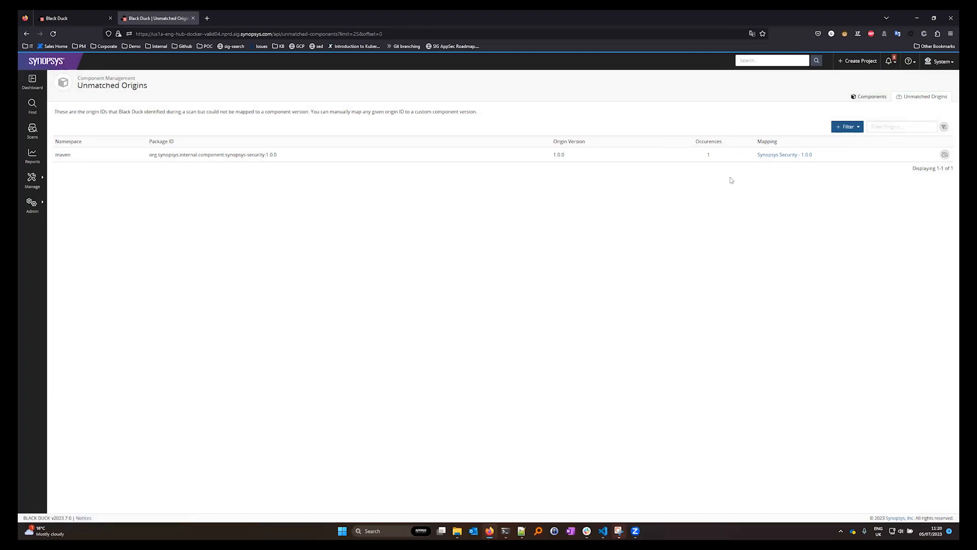
View the managed components list, and return to the component list of the insecure-bank master version
click(871, 96)
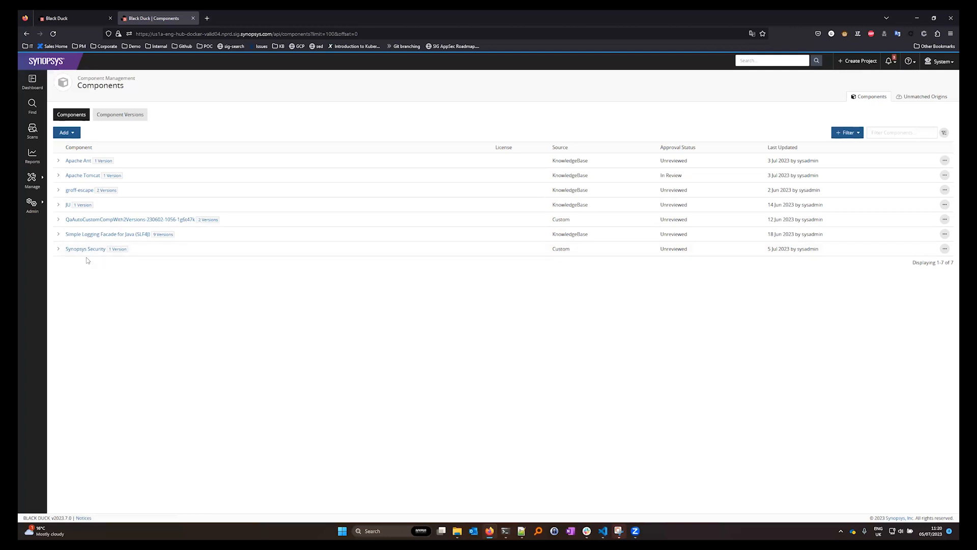
click(86, 18)
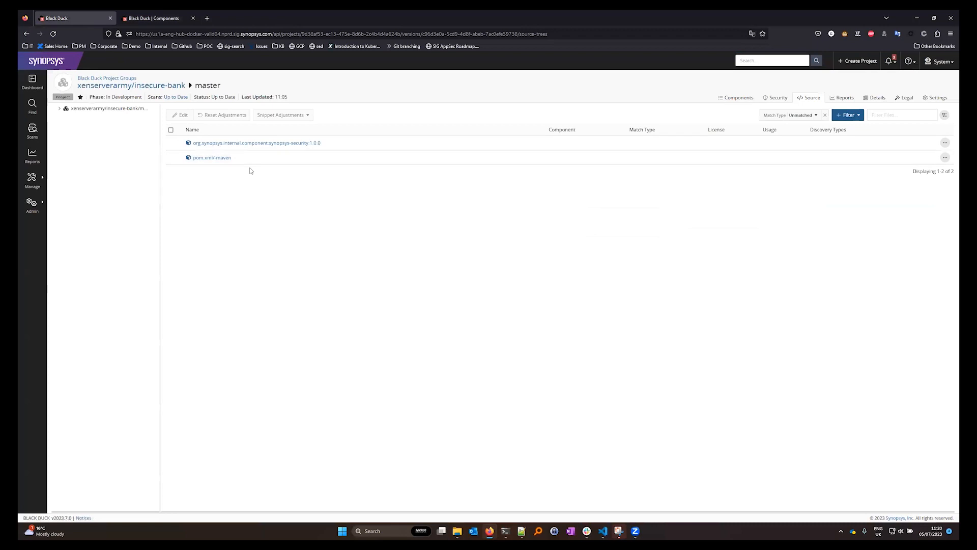
click(738, 98)
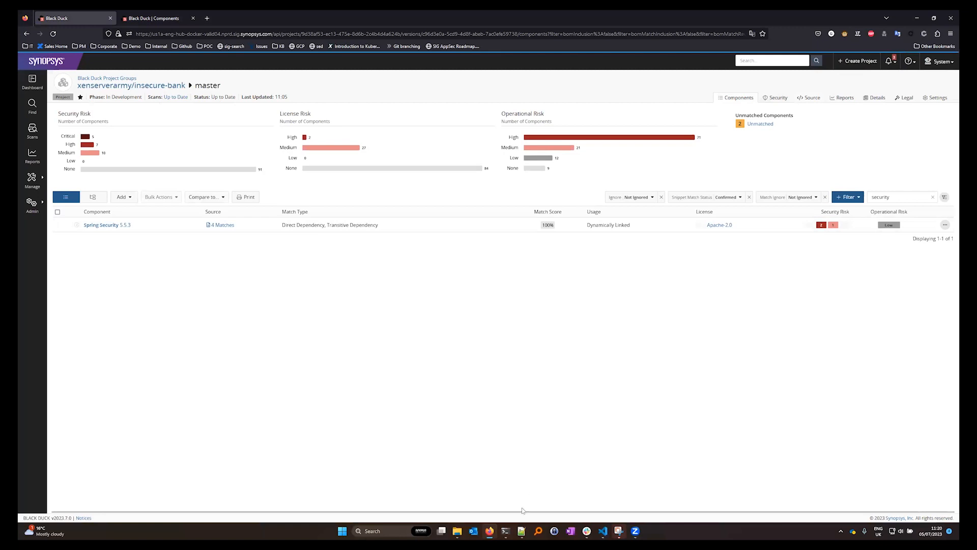
Switch to Visual Studio Code and examine the synopsys-security dependency in the insecure-bank-1 pom.xml
click(522, 531)
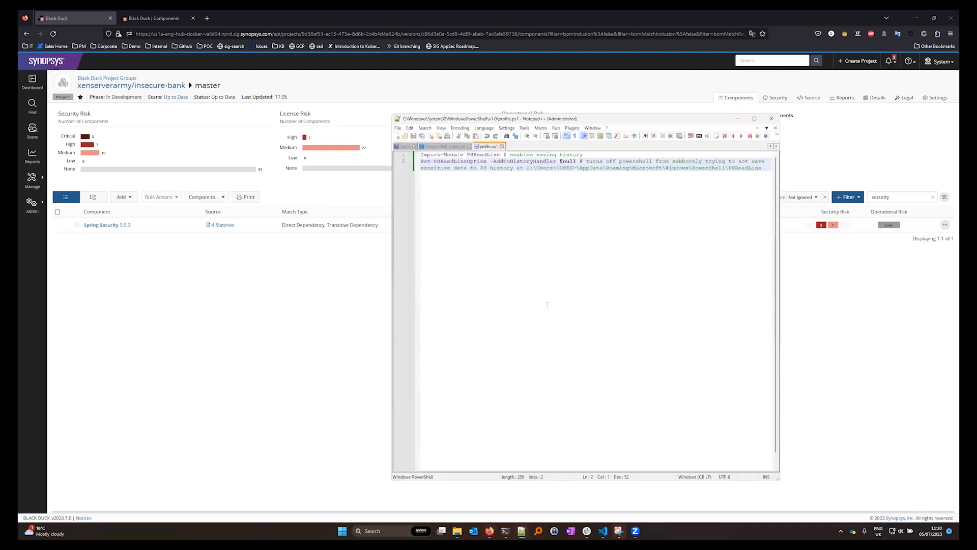
click(738, 119)
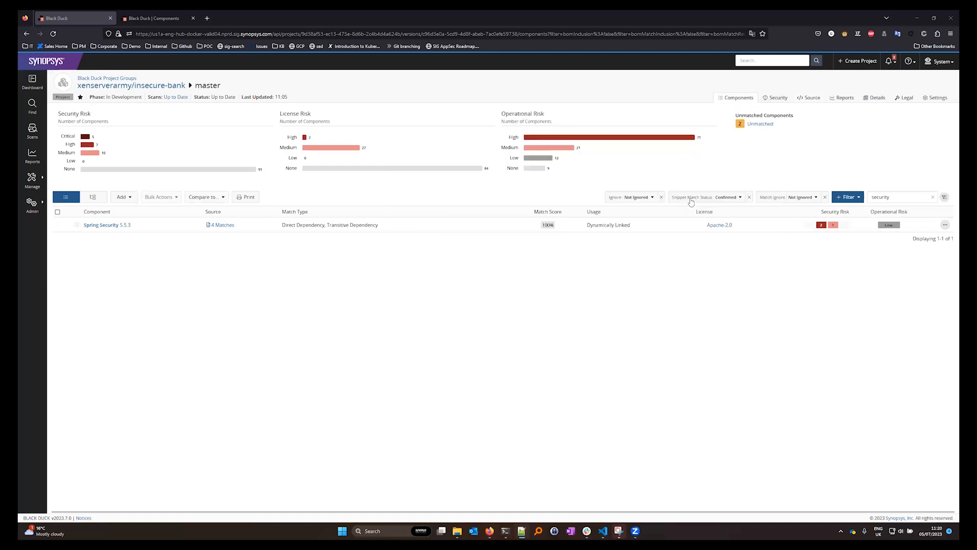
click(603, 531)
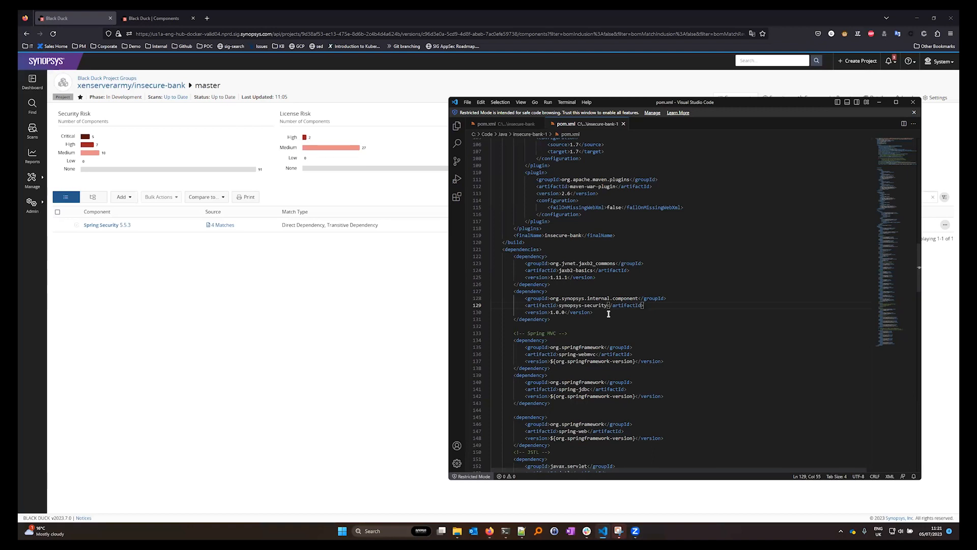
Switch to PowerShell and run the Detect command on insecure-bank-1 with the Black Duck API token, the DETECTOR tool and required accuracy NONE
click(505, 531)
key(ctrl+v)
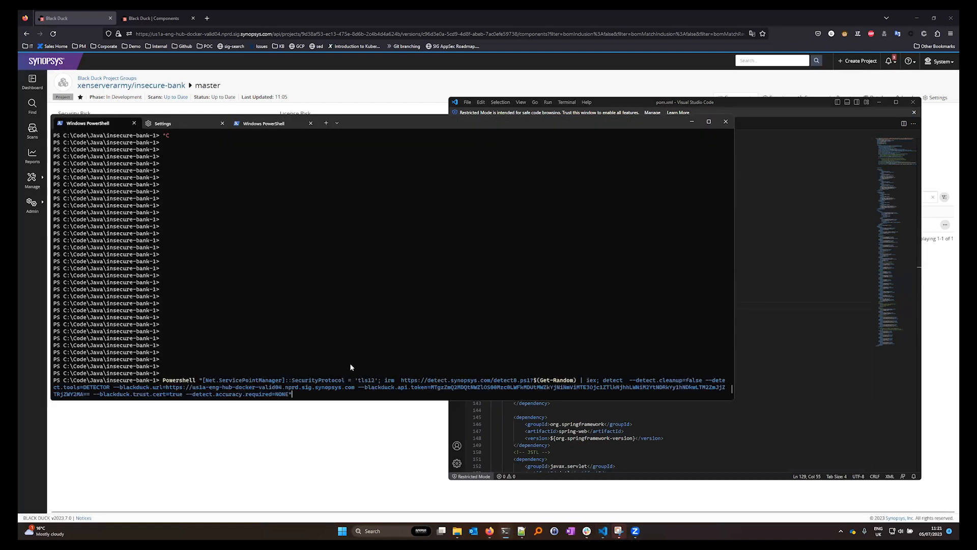
key(Return)
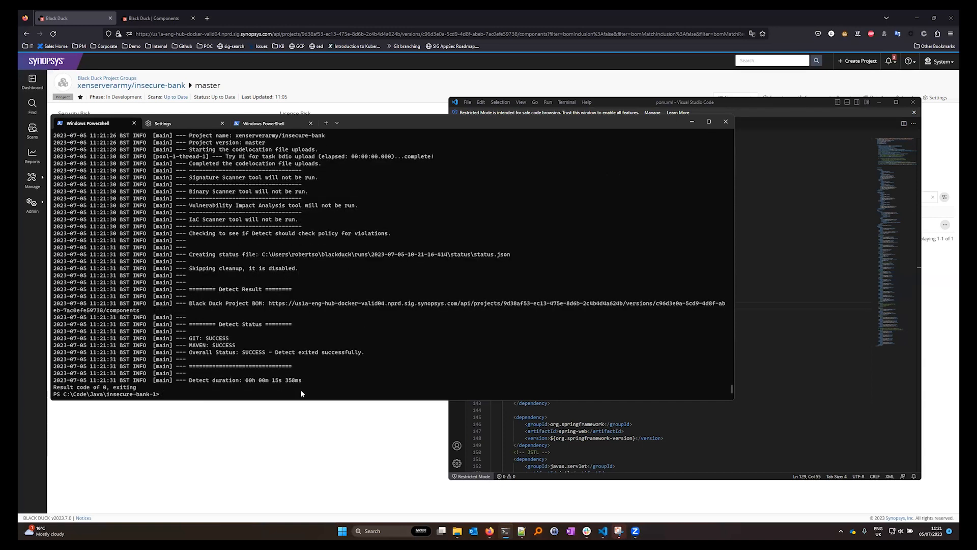
Back in Black Duck, check the newest BOM import log of the insecure-bank master bdio scan, and open the mapped project version's components
click(305, 432)
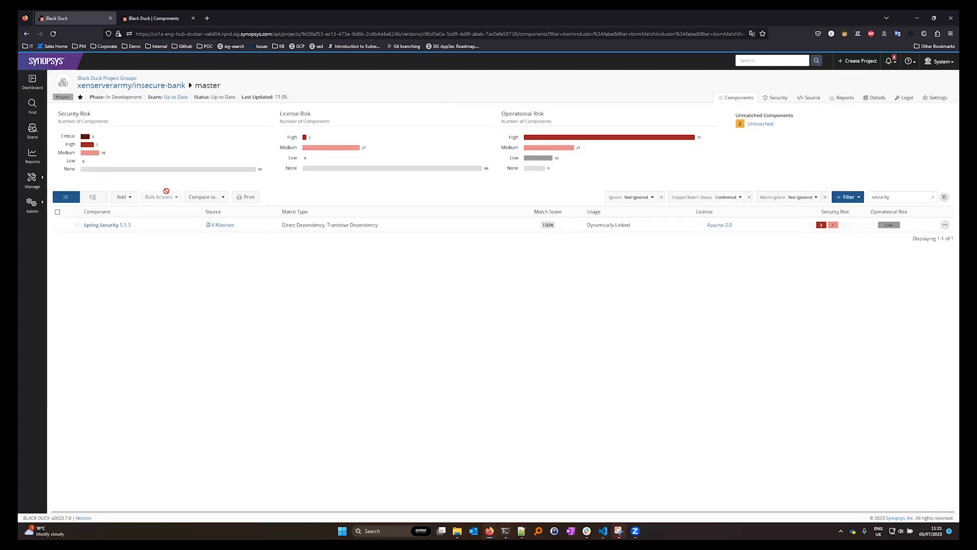
click(32, 131)
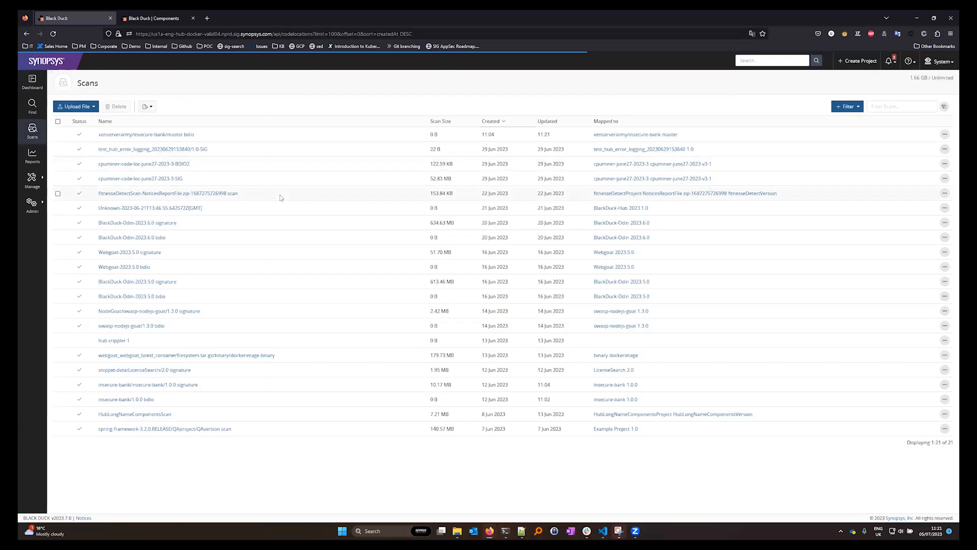
click(184, 136)
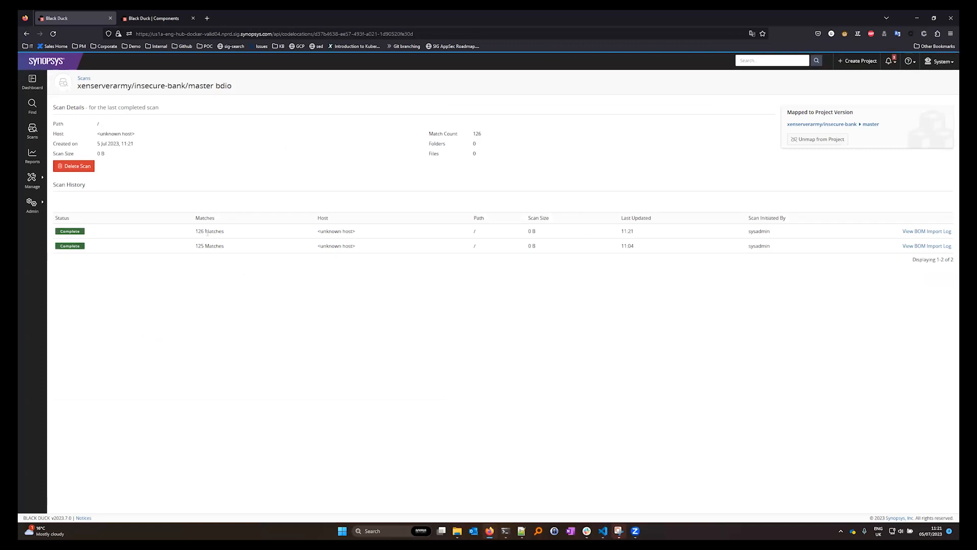
click(927, 231)
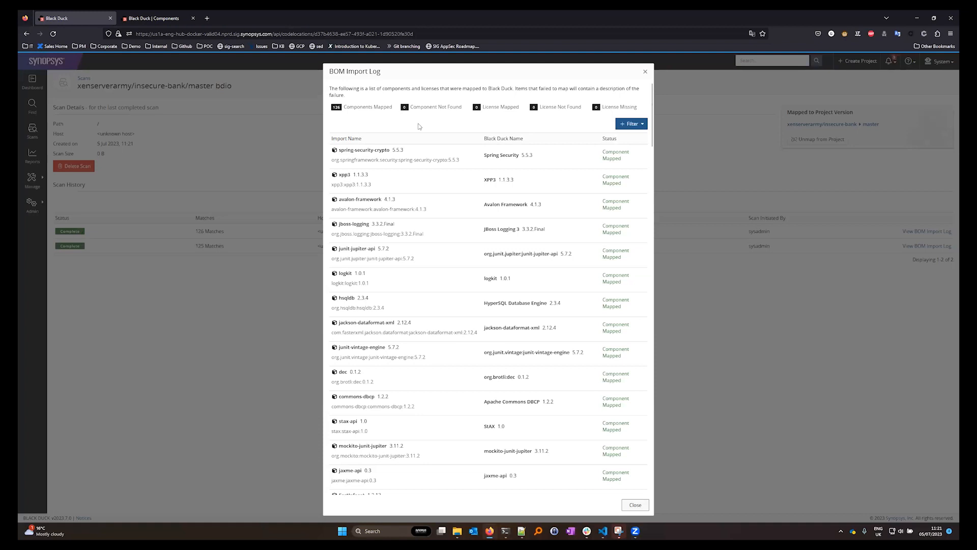
click(638, 505)
click(871, 125)
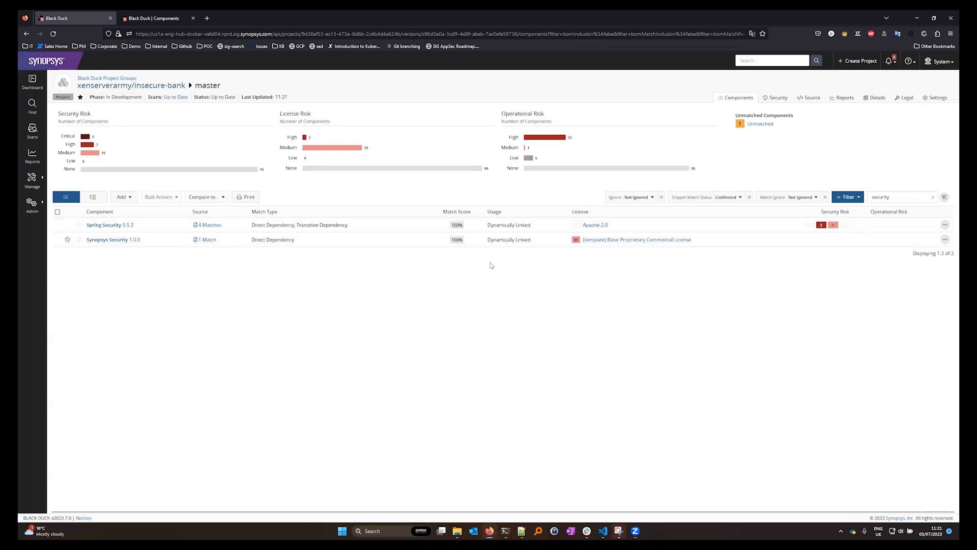